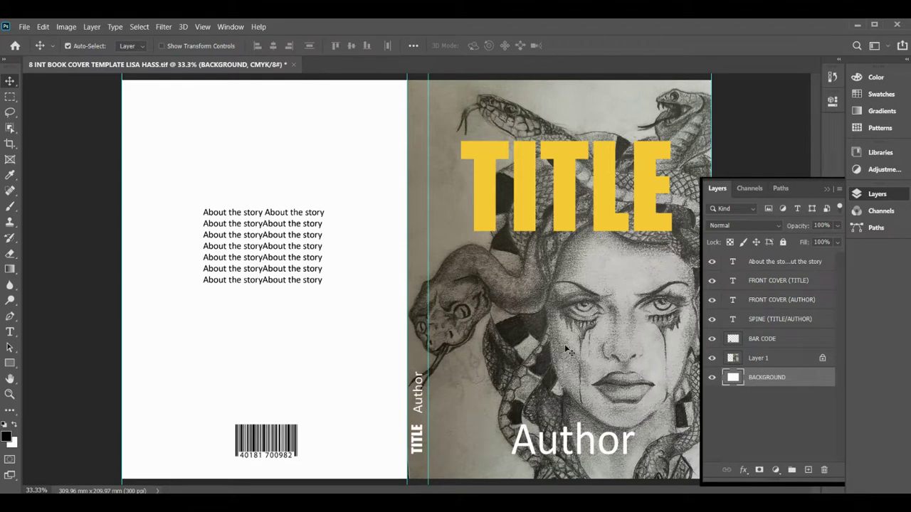
Hide Layer 1's snake artwork and open medusa.tif as a separate document.
left_click(711, 362)
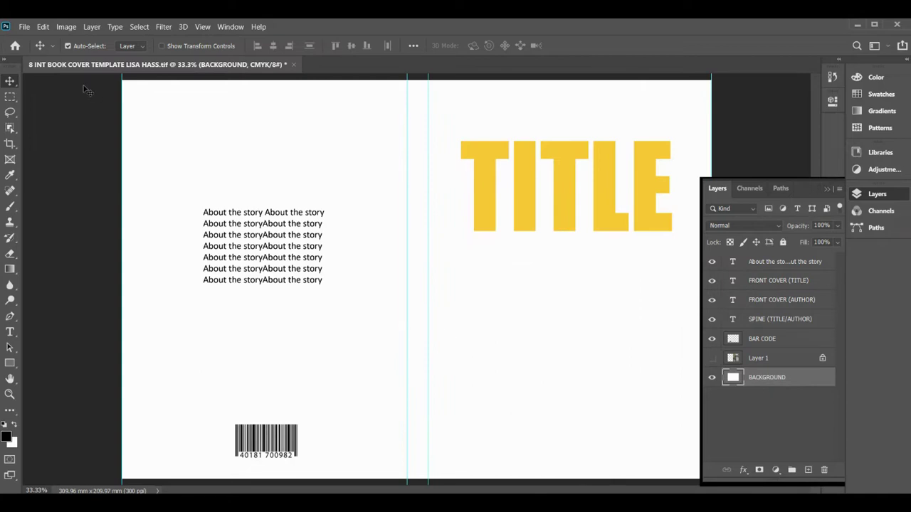
left_click(25, 27)
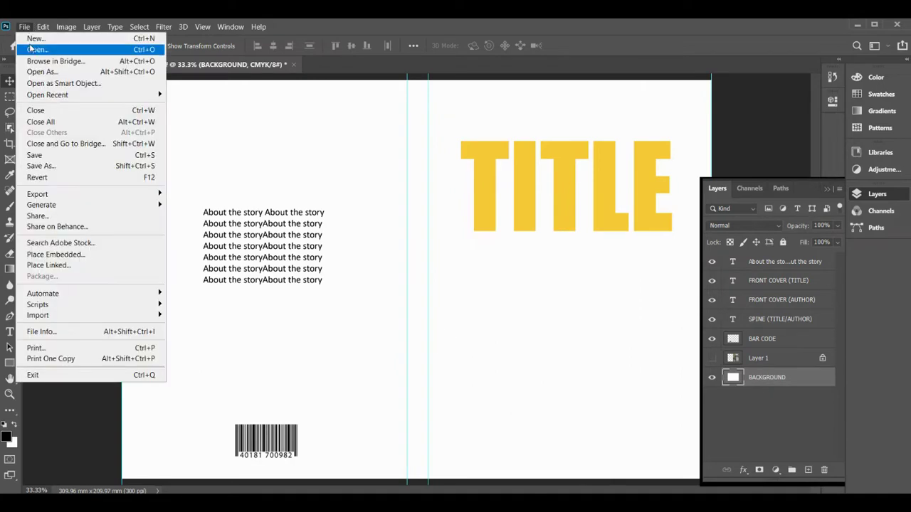
left_click(33, 50)
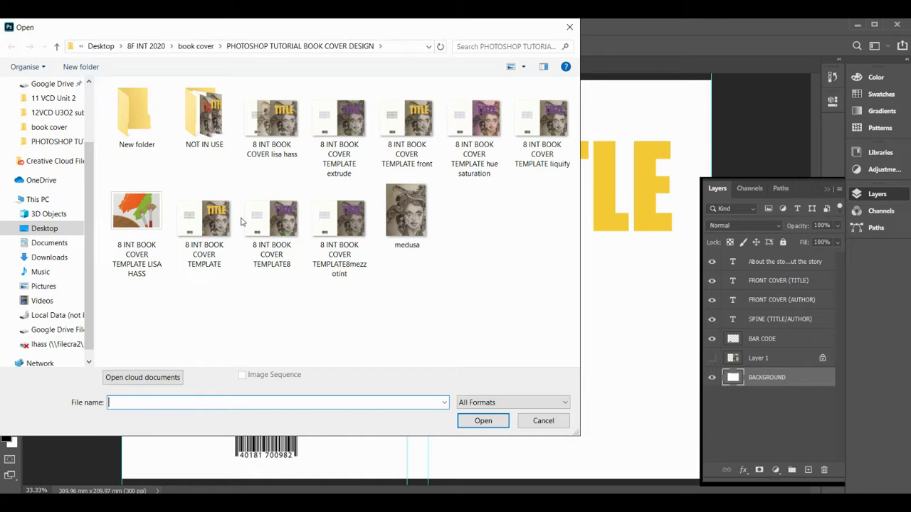
left_click(407, 223)
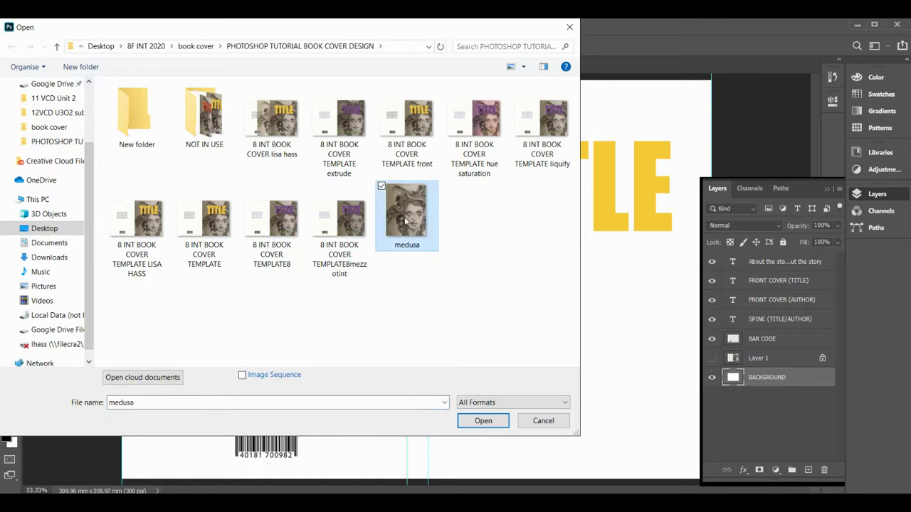
left_click(480, 421)
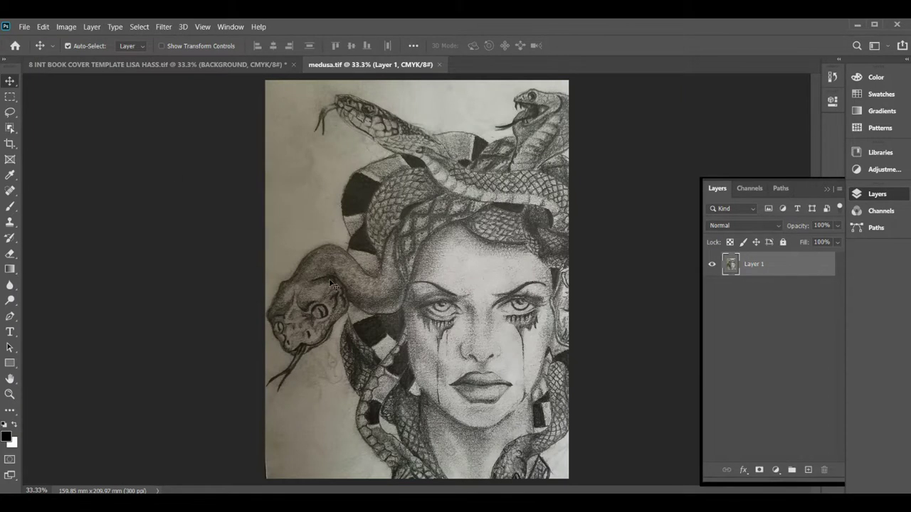
left_click(64, 28)
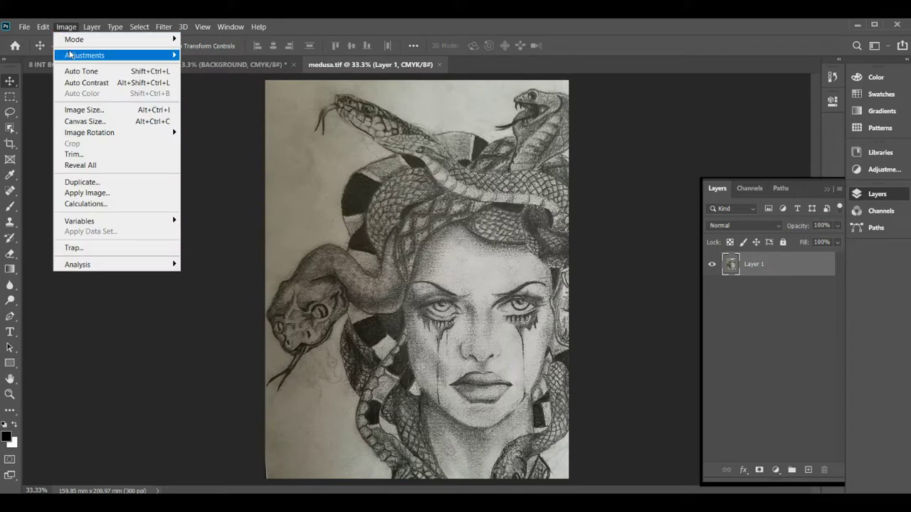
mouse_move(70, 57)
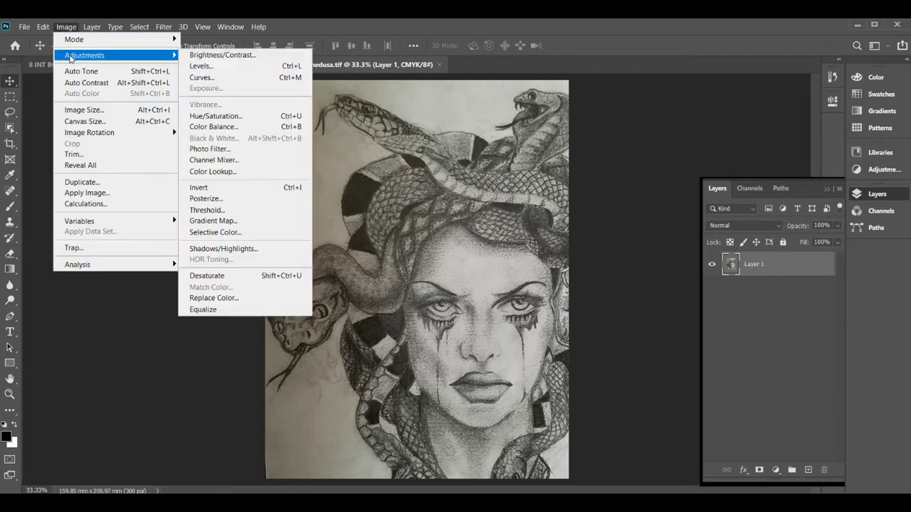
left_click(199, 66)
left_click_drag(478, 85, 615, 78)
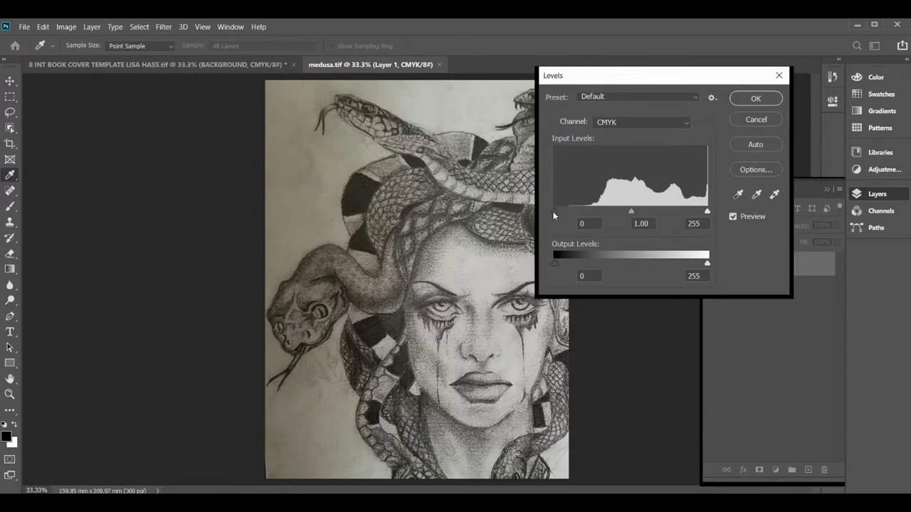
mouse_move(554, 211)
left_mouse_down()
mouse_move(597, 211)
mouse_move(541, 214)
left_mouse_up()
left_click_drag(707, 212, 670, 213)
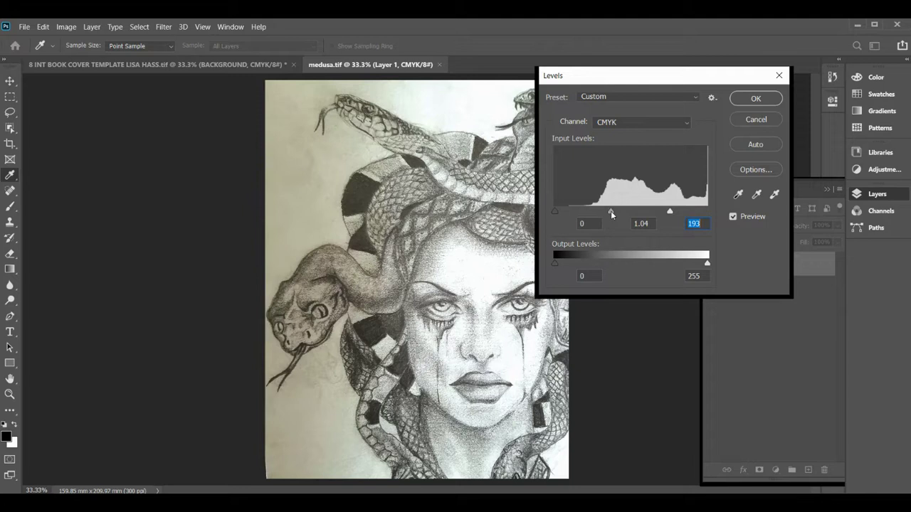
mouse_move(611, 210)
left_mouse_down()
mouse_move(636, 212)
mouse_move(598, 212)
left_mouse_up()
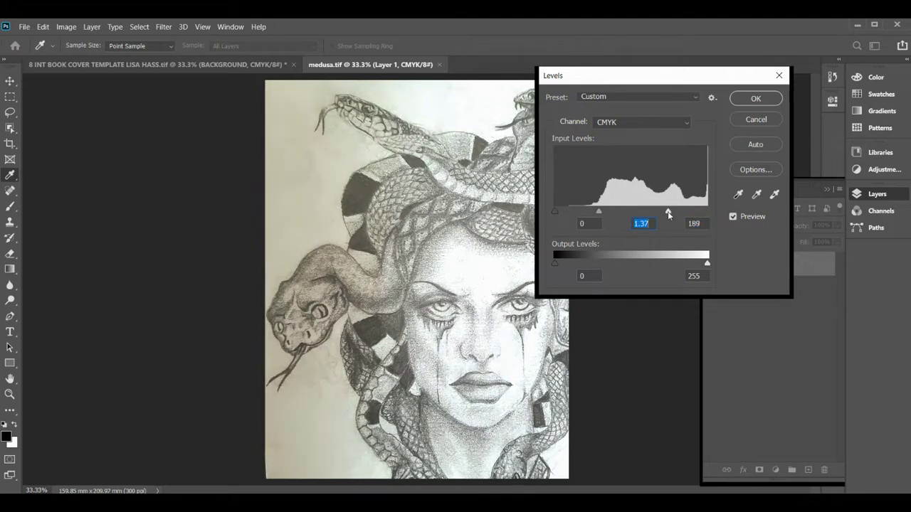
left_click_drag(667, 211, 686, 211)
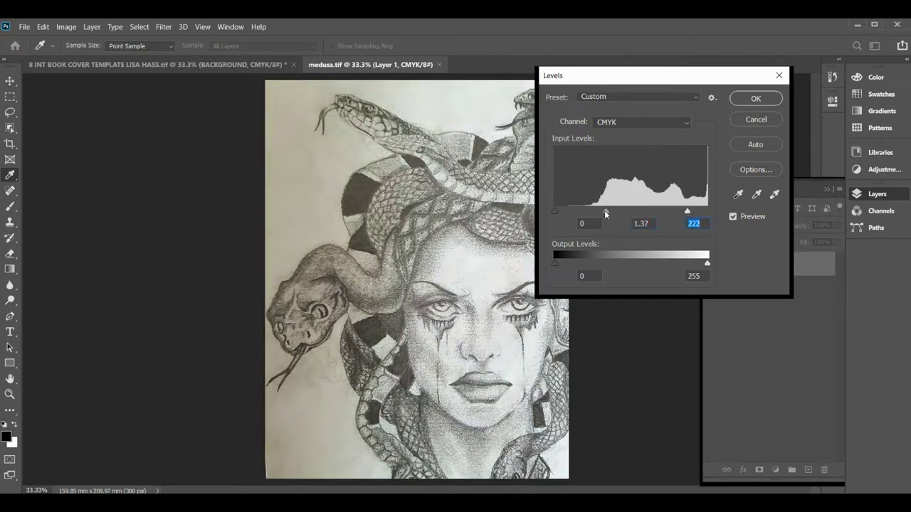
left_click_drag(604, 212, 552, 212)
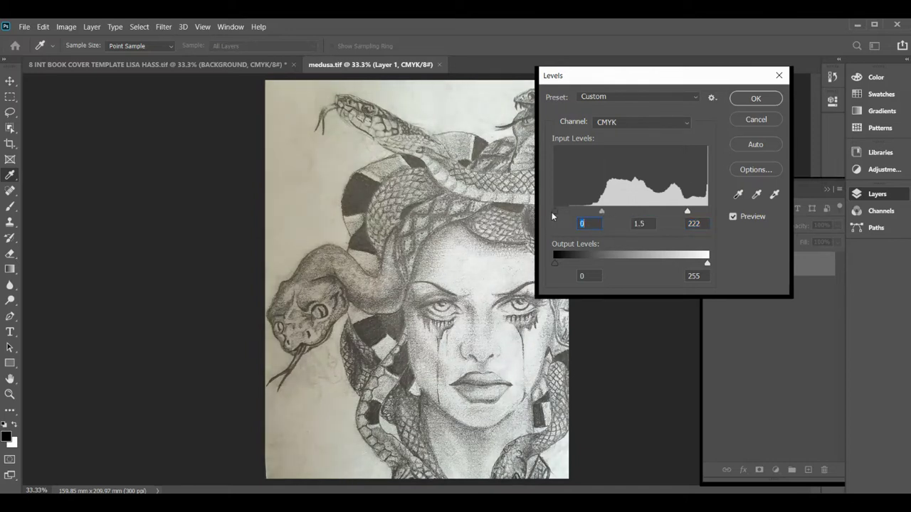
left_click(743, 121)
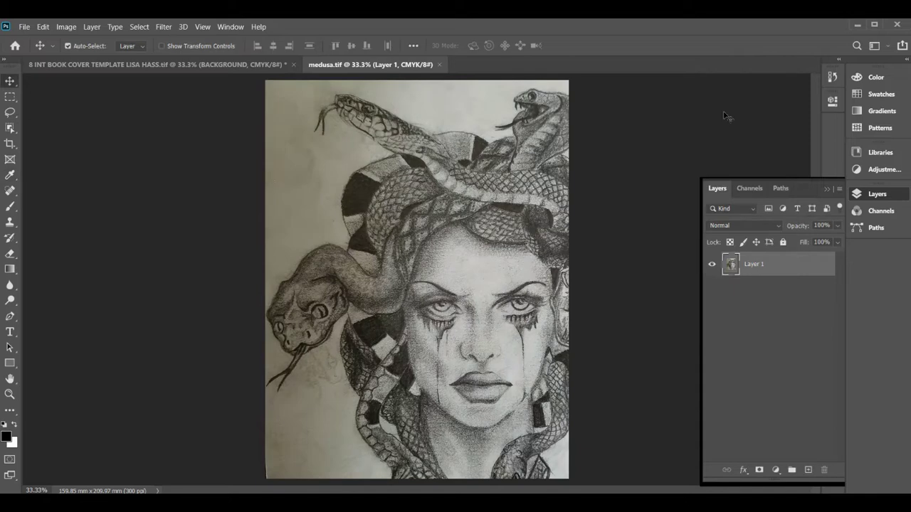
Apply Brightness/Contrast to the medusa drawing with brightness 69 and contrast -40.
left_click(68, 27)
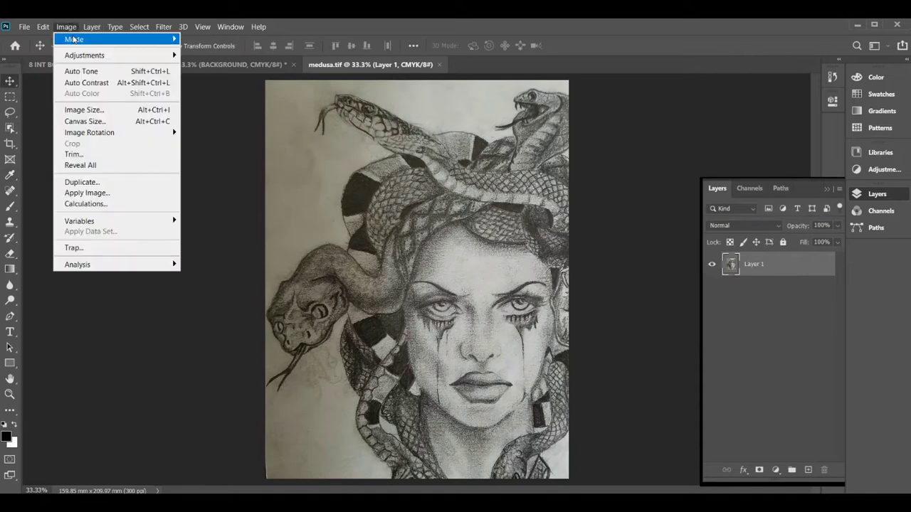
mouse_move(77, 56)
left_click(195, 55)
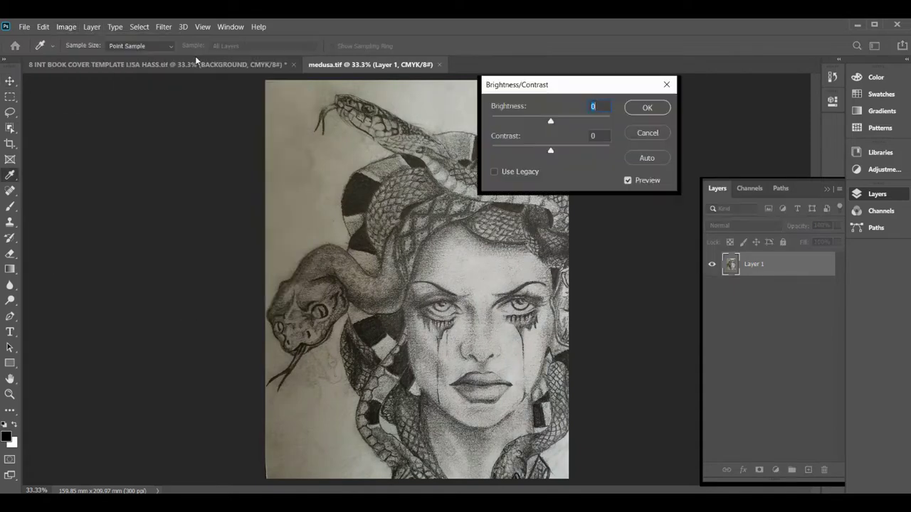
left_click_drag(540, 90, 625, 74)
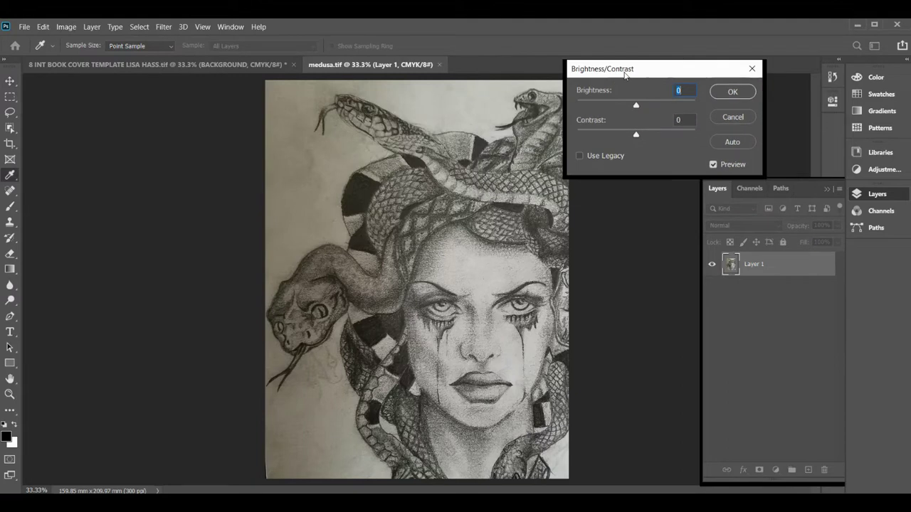
left_click_drag(636, 106, 663, 108)
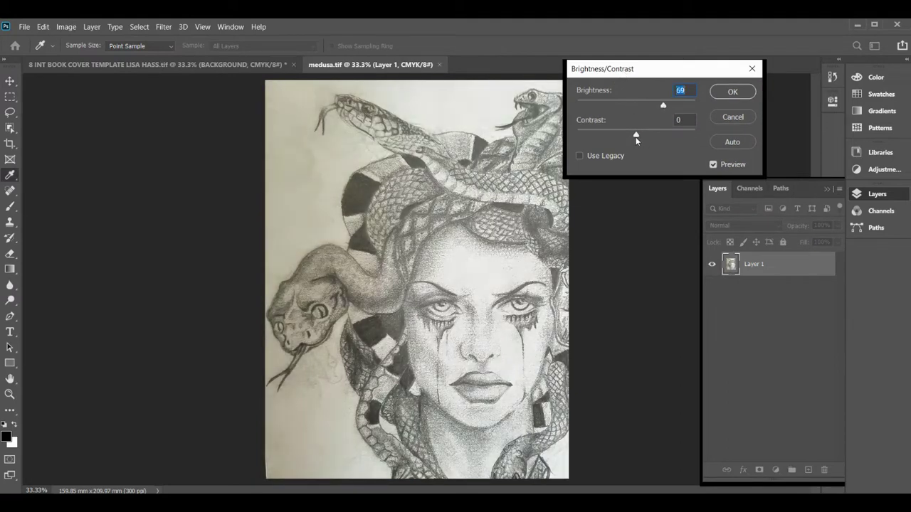
mouse_move(636, 135)
left_mouse_down()
mouse_move(590, 136)
mouse_move(648, 136)
mouse_move(629, 140)
left_mouse_up()
left_click(627, 140)
left_click(725, 97)
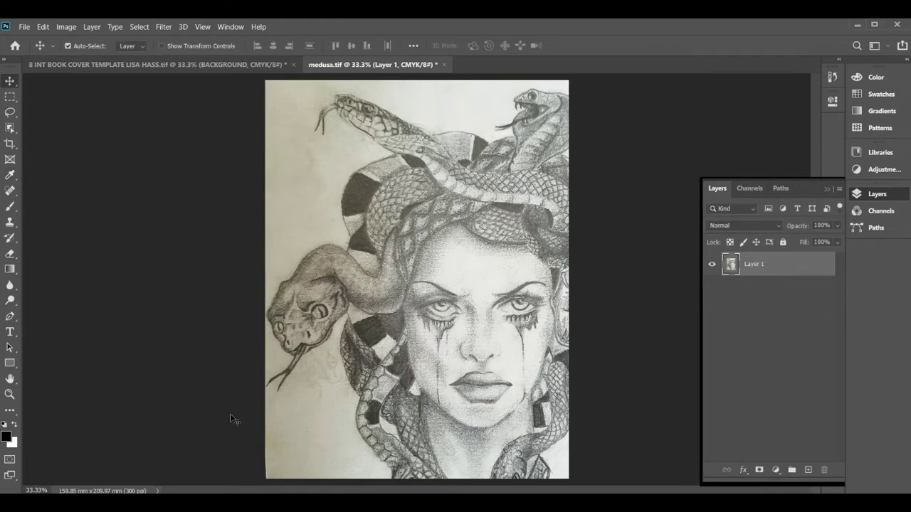
Copy the entire medusa drawing and paste it into the book cover template as Layer 2.
key("ctrl+a")
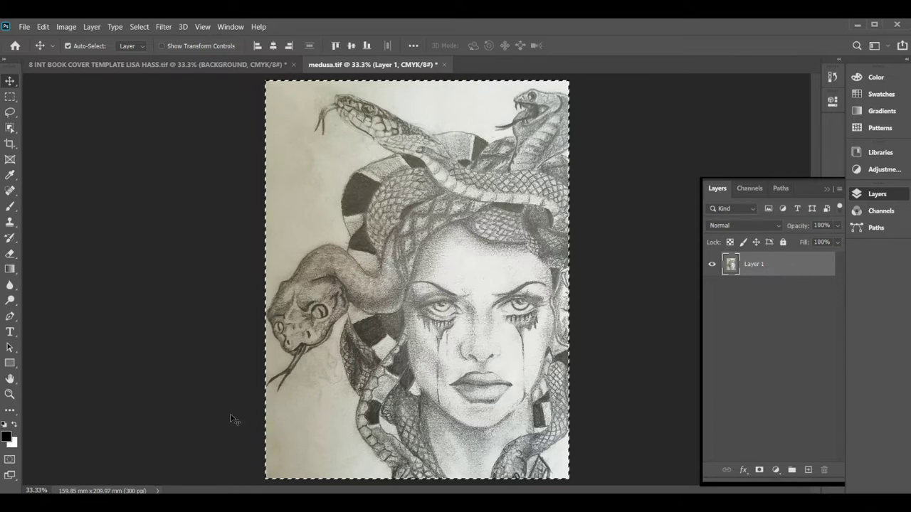
key("ctrl")
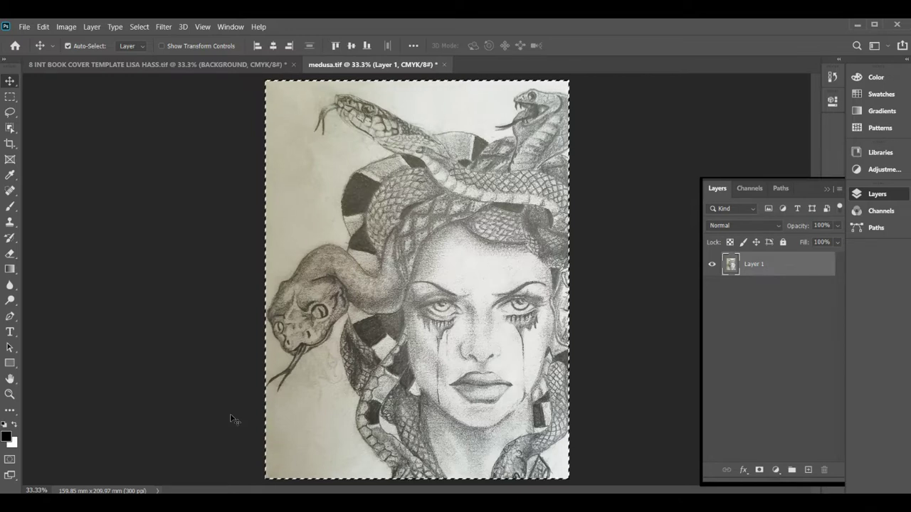
left_click(104, 66)
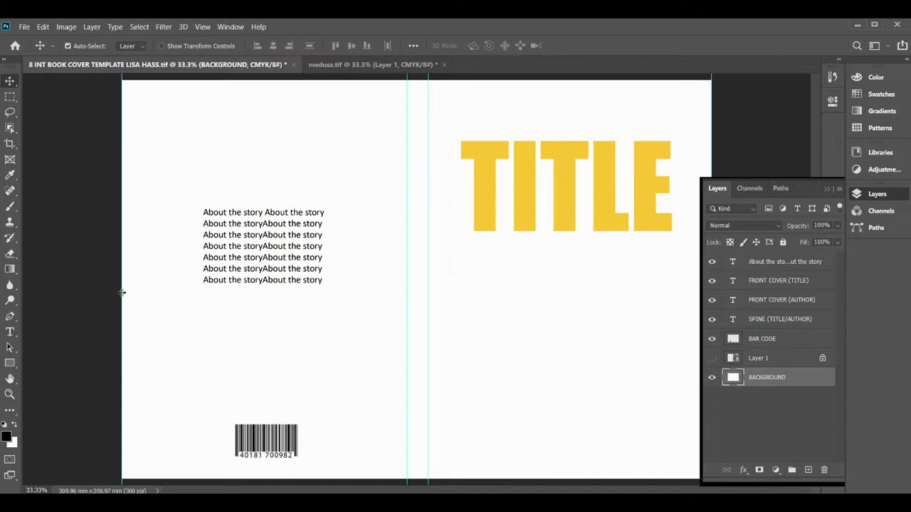
key("ctrl+v")
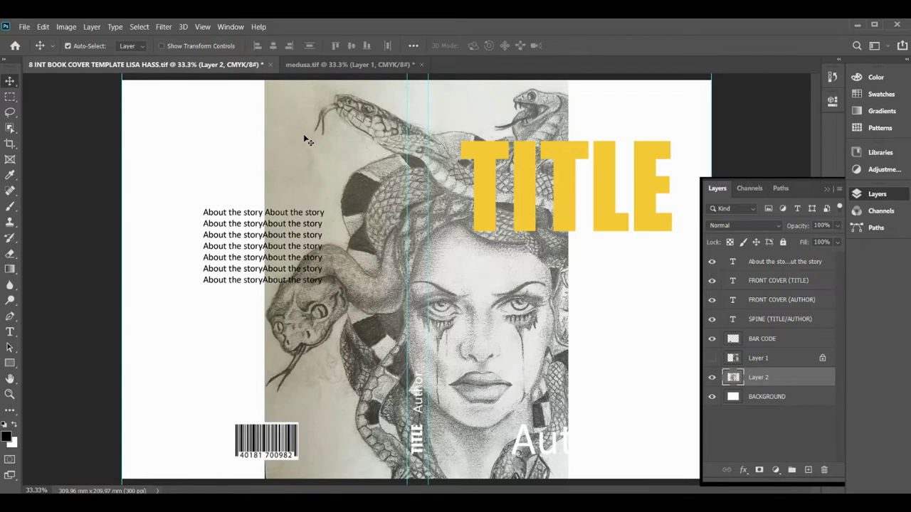
Drag the medusa drawing onto the front cover and keep Layer 2 beneath the text layers.
left_click_drag(301, 142, 442, 141)
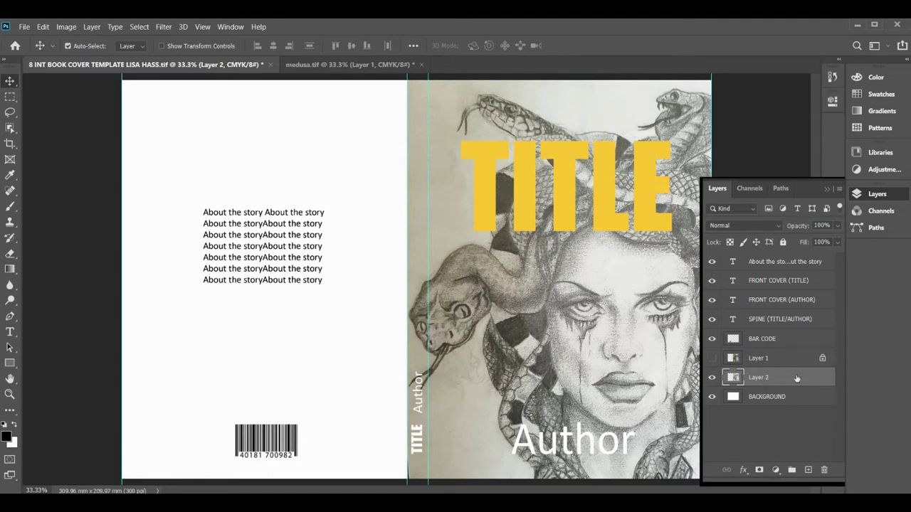
left_click_drag(795, 381, 790, 278)
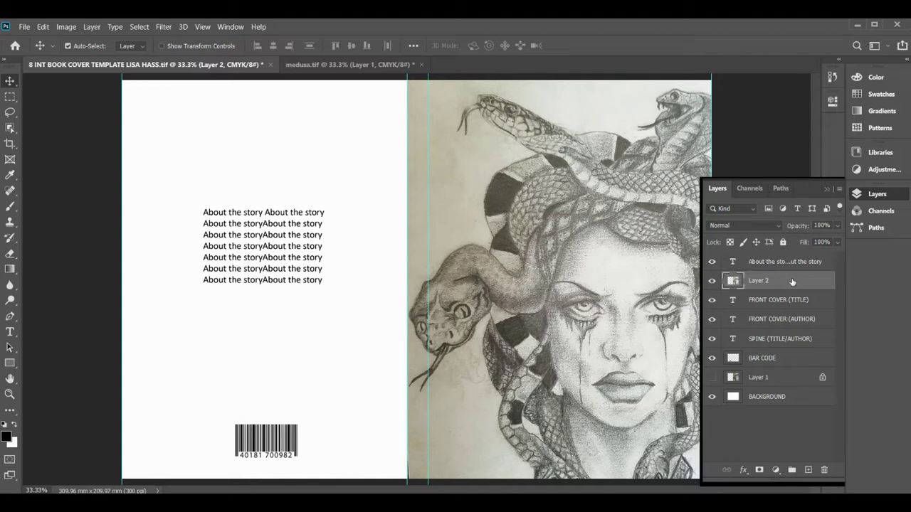
left_click_drag(792, 281, 789, 389)
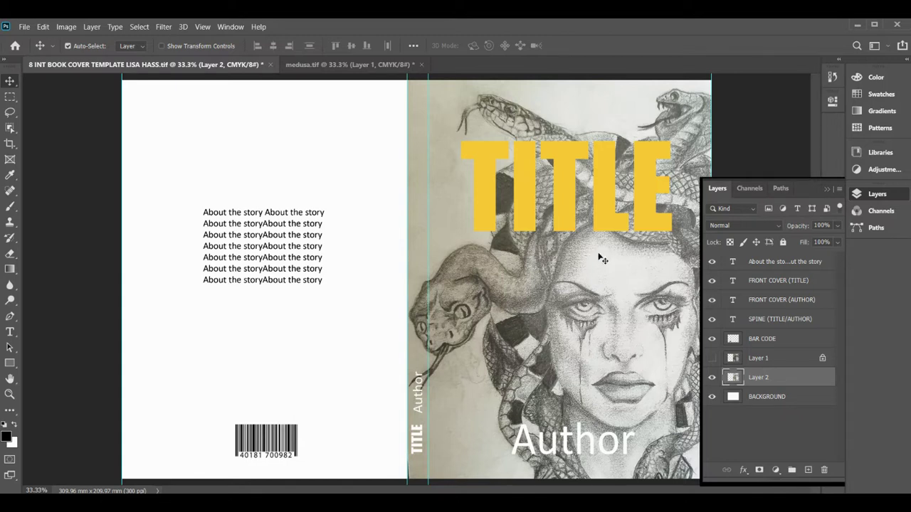
Select the TITLE layer and highlight its Impact text with the Type tool.
left_click(772, 282)
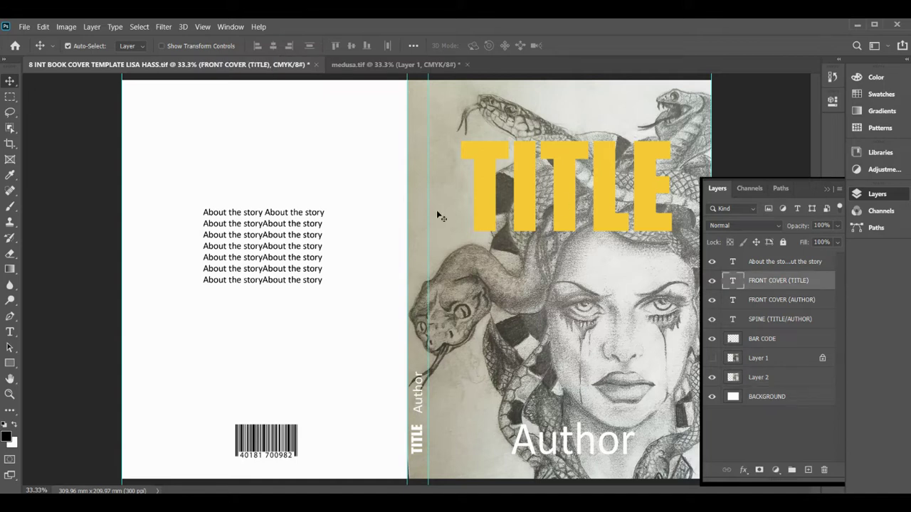
left_click(11, 331)
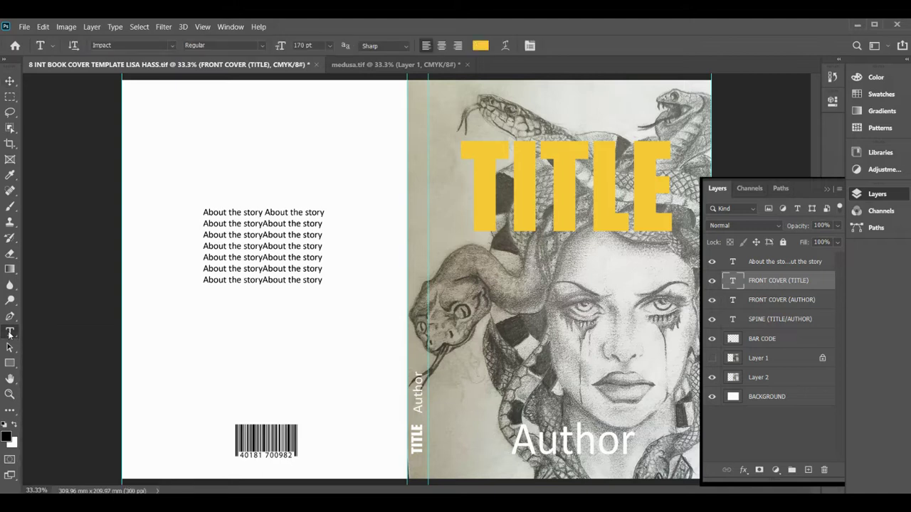
double_click(559, 196)
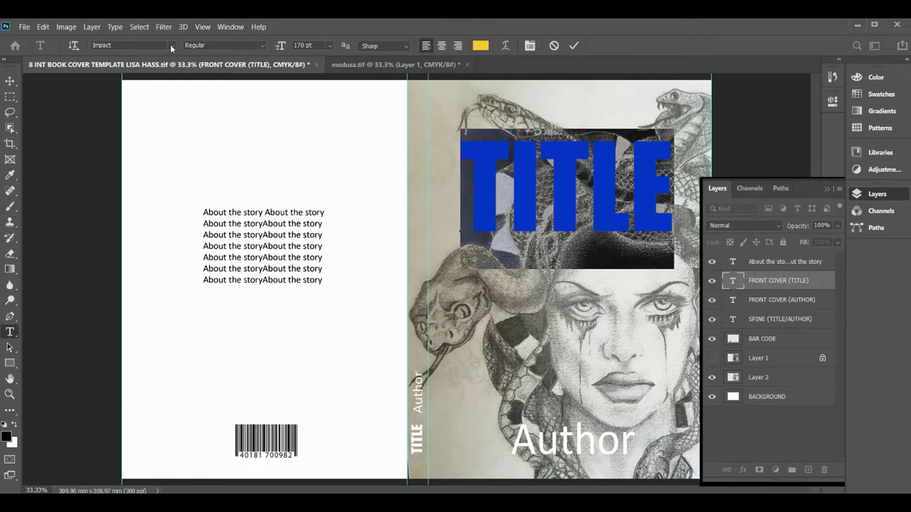
Scroll the font family list live-previewing typefaces on the TITLE, ending on Myriad Pro.
left_click(171, 47)
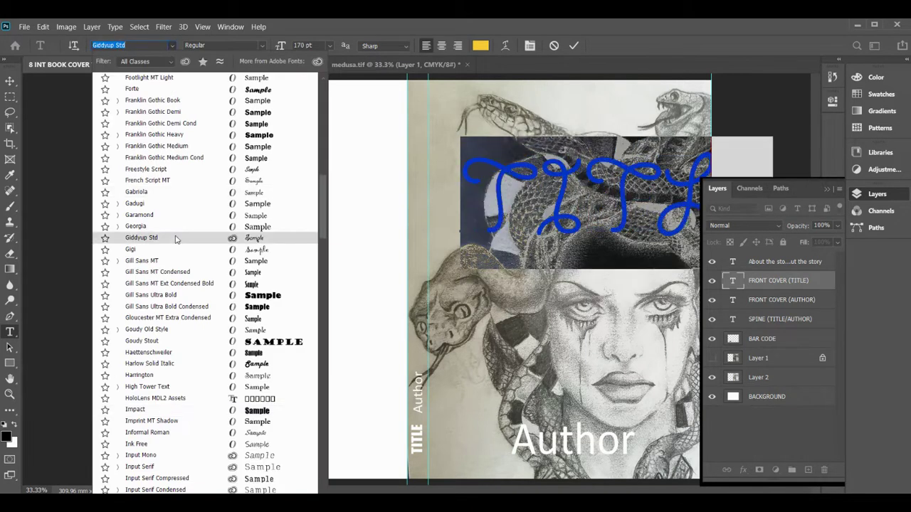
scroll(176, 240, "down", 4)
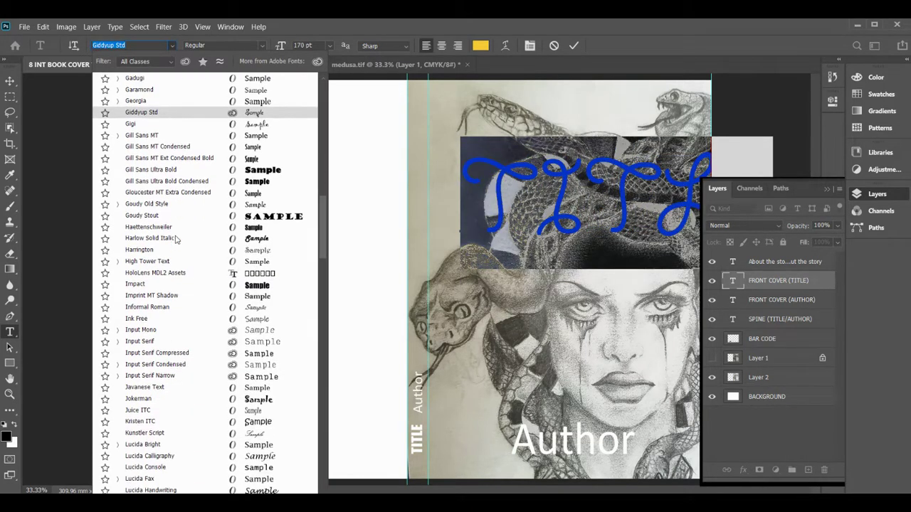
scroll(176, 240, "down", 6)
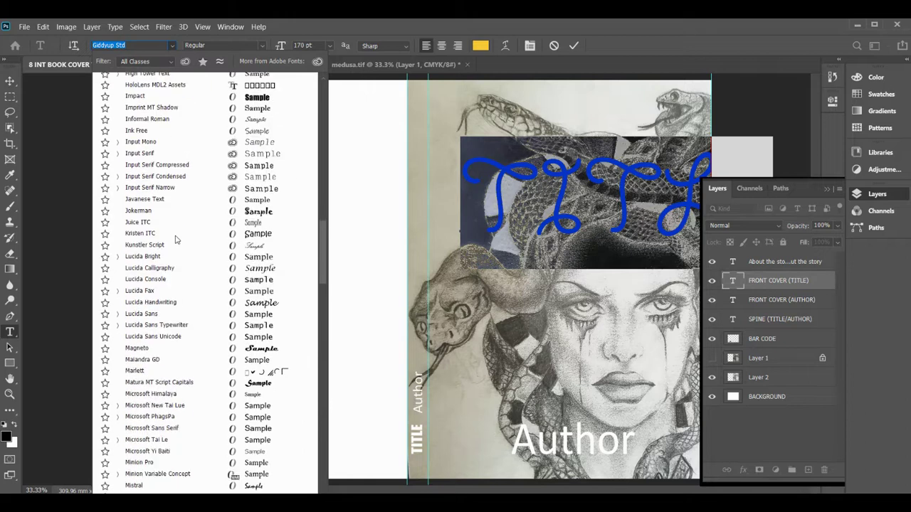
scroll(177, 239, "down", 7)
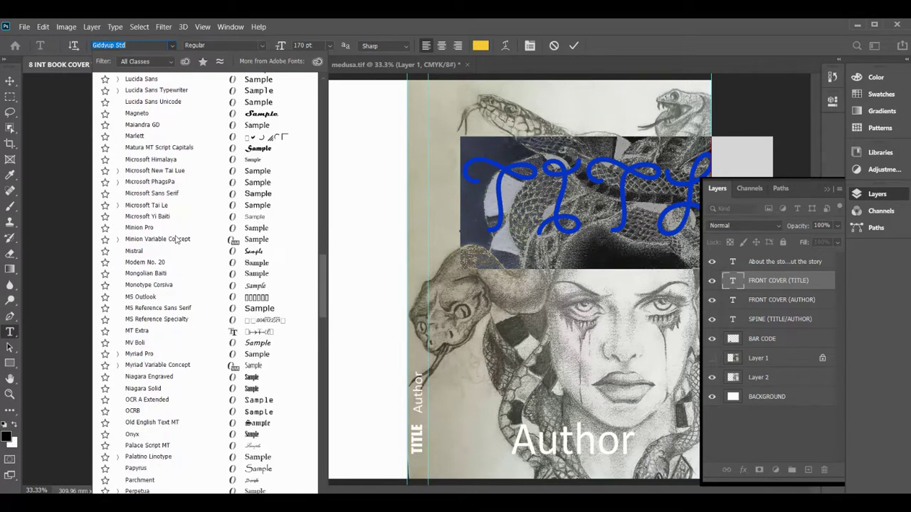
scroll(178, 354, "down", 7)
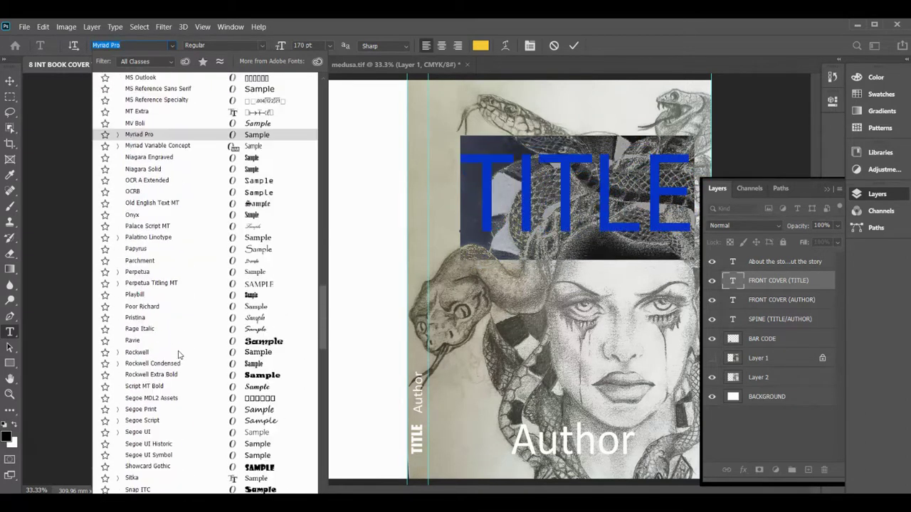
scroll(178, 354, "down", 3)
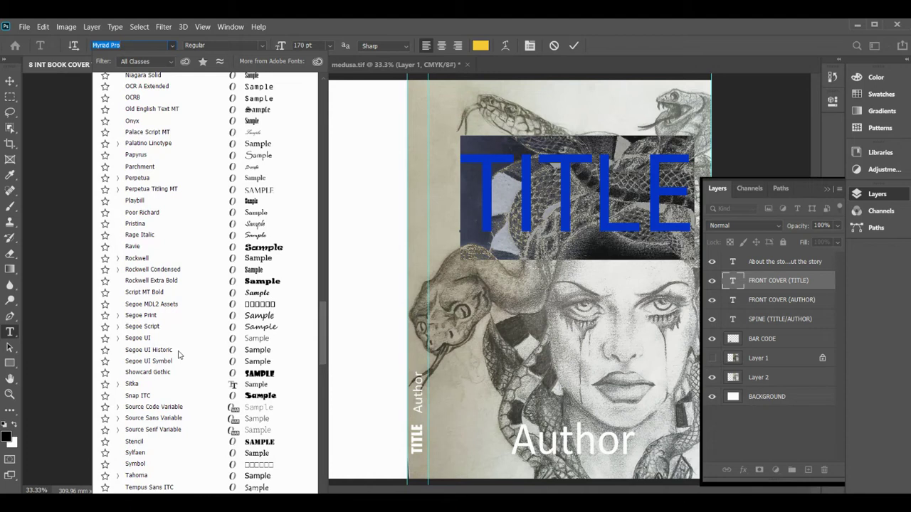
scroll(178, 355, "down", 7)
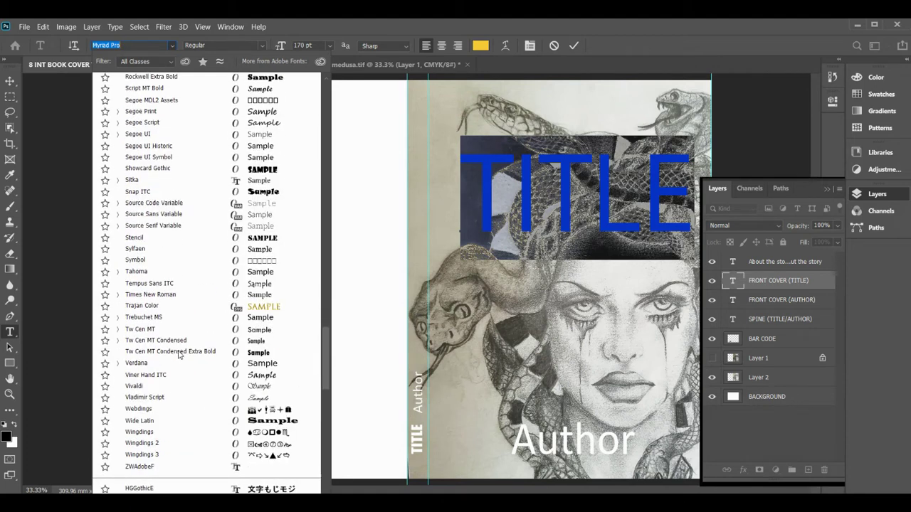
scroll(179, 354, "up", 20)
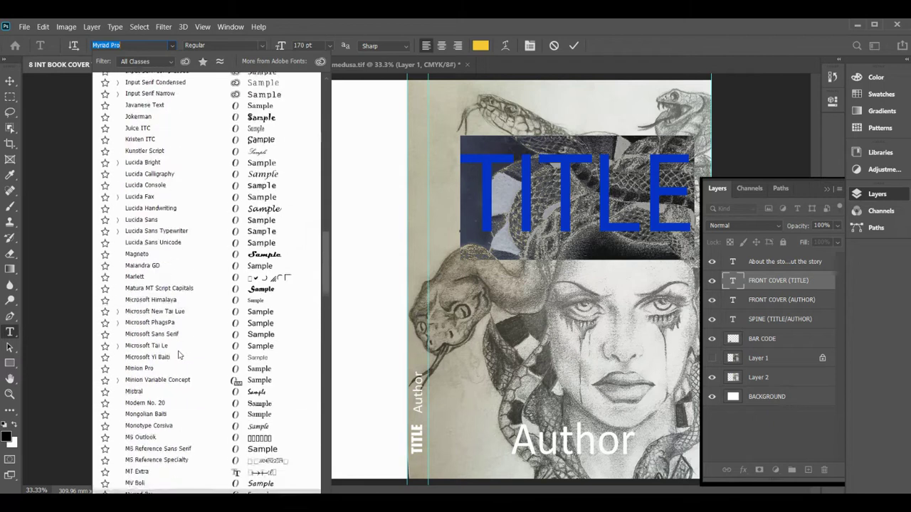
scroll(179, 354, "up", 2)
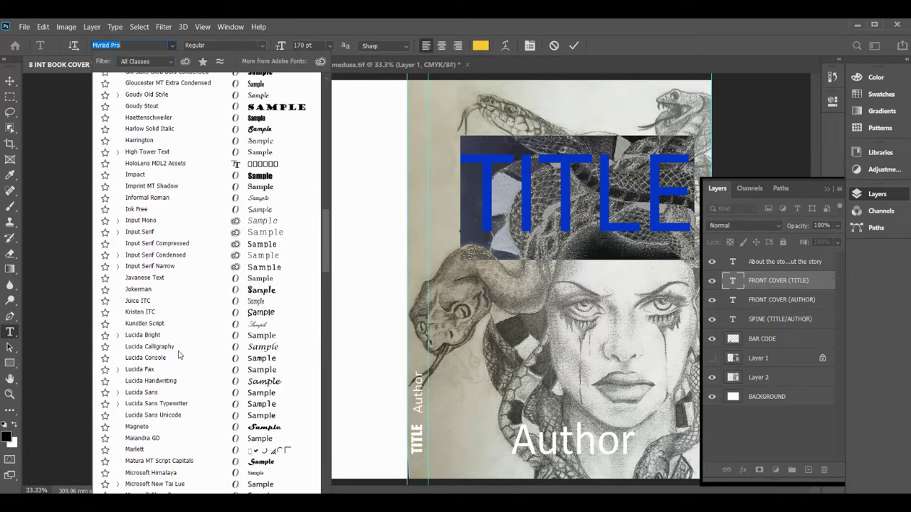
scroll(179, 354, "up", 10)
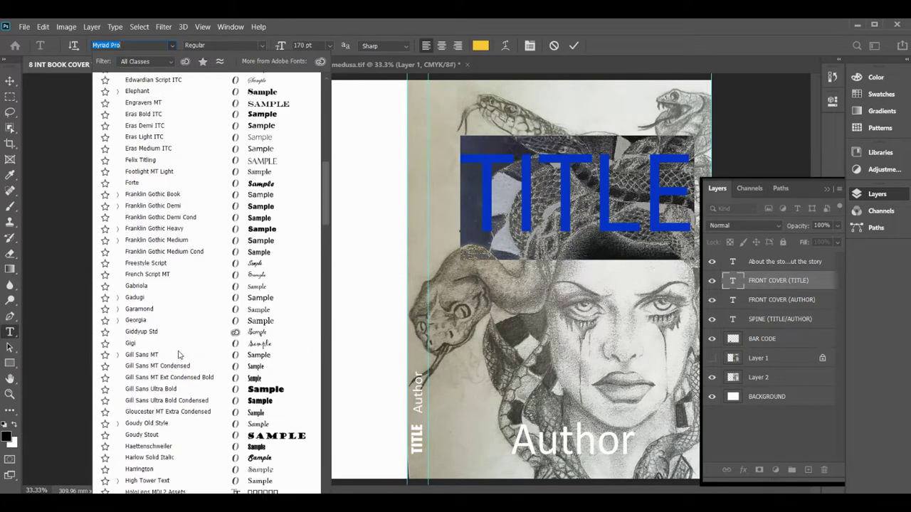
scroll(178, 355, "up", 7)
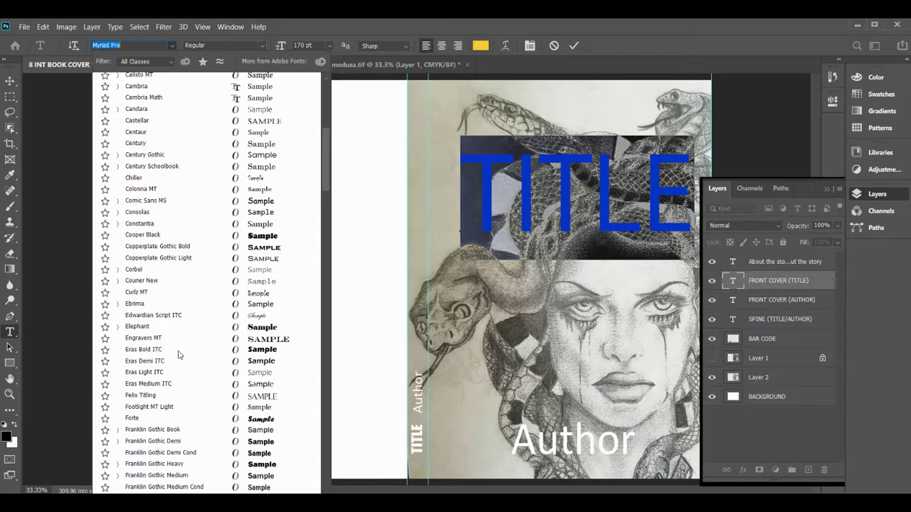
scroll(178, 354, "up", 3)
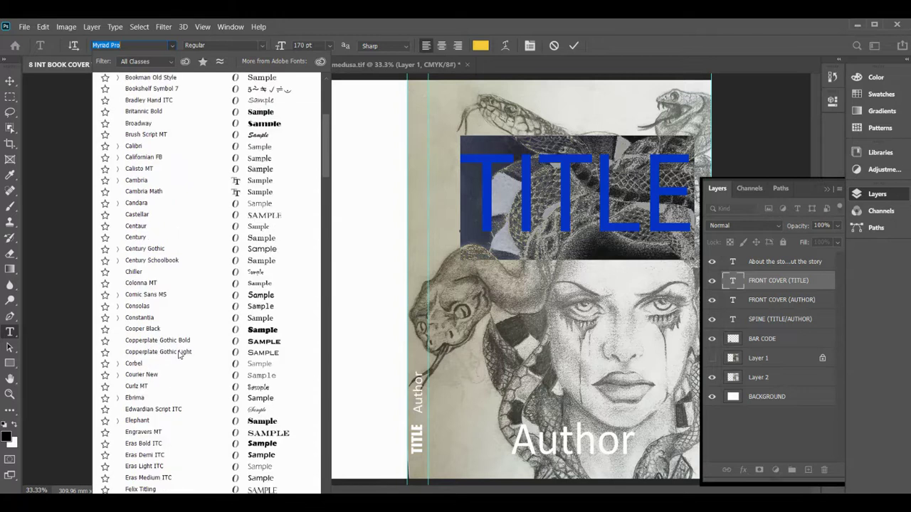
scroll(178, 354, "up", 6)
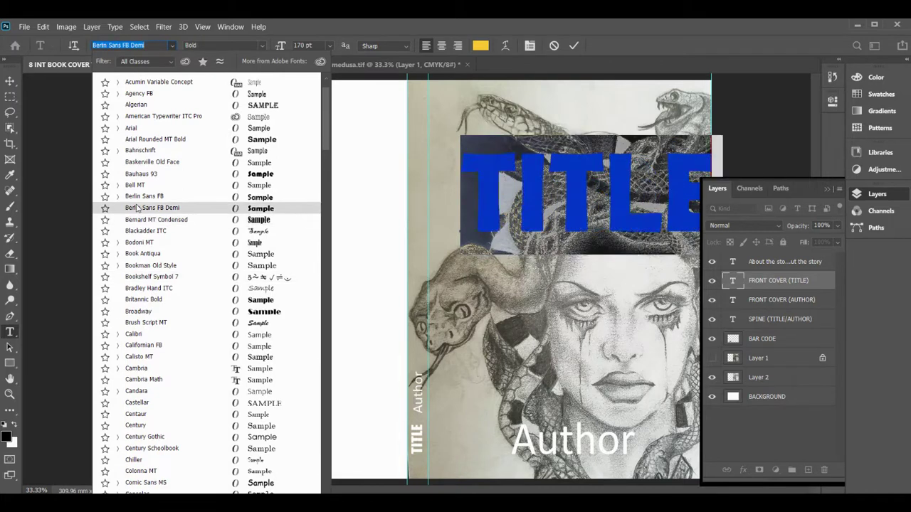
Browse further through the font list and apply Calisto MT to the TITLE.
scroll(138, 207, "up", 1)
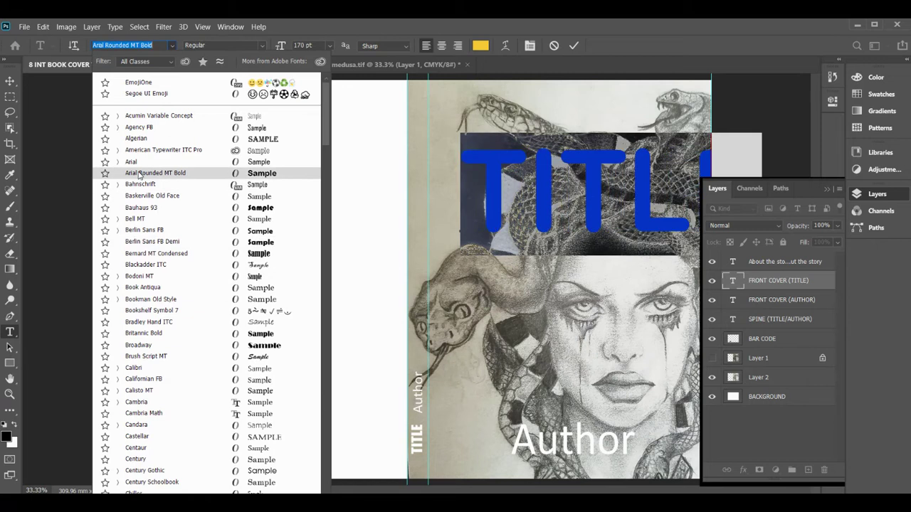
scroll(138, 175, "down", 1)
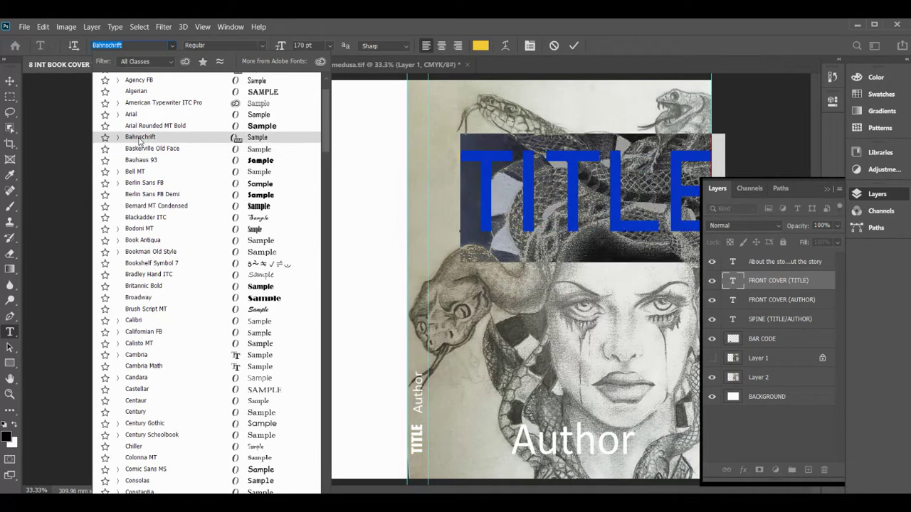
scroll(160, 334, "down", 3)
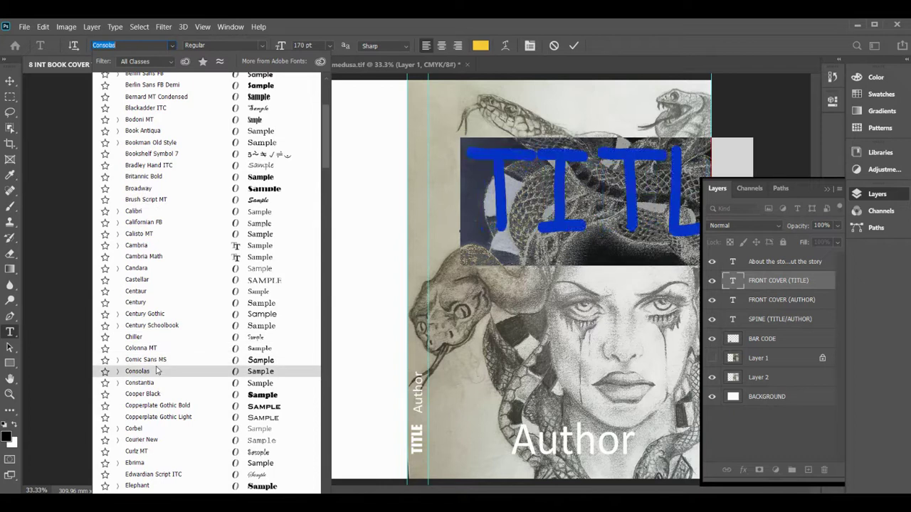
scroll(155, 360, "down", 2)
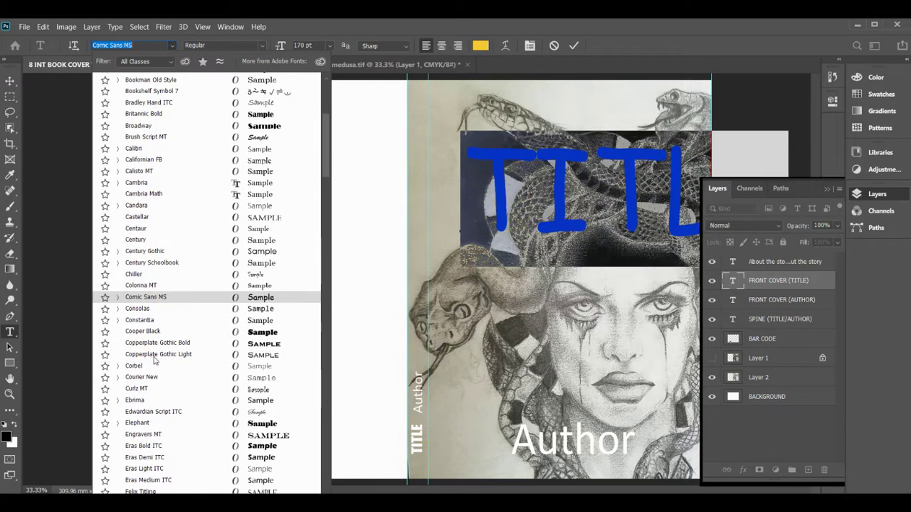
scroll(154, 361, "down", 2)
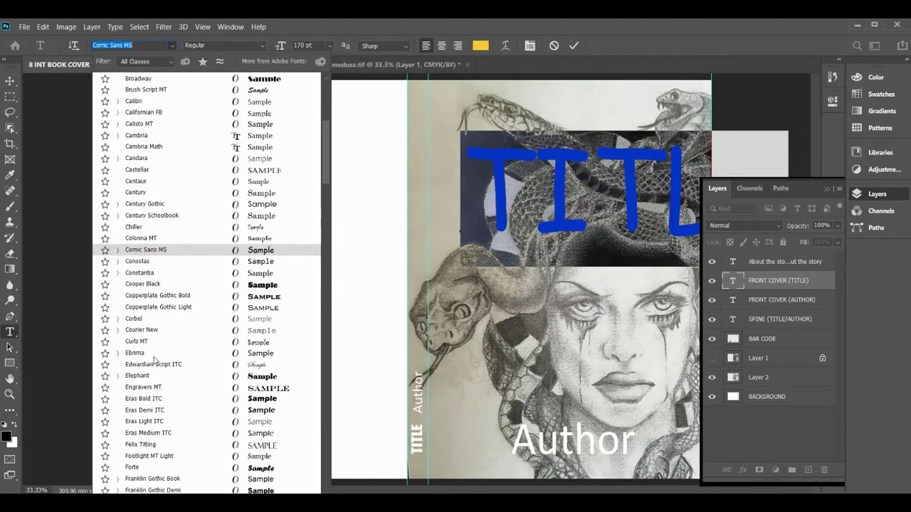
scroll(158, 335, "down", 1)
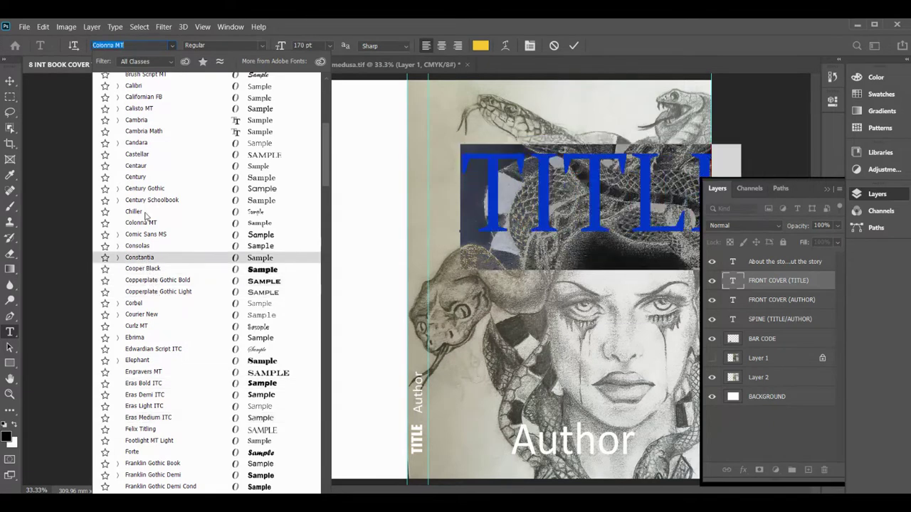
left_click(141, 111)
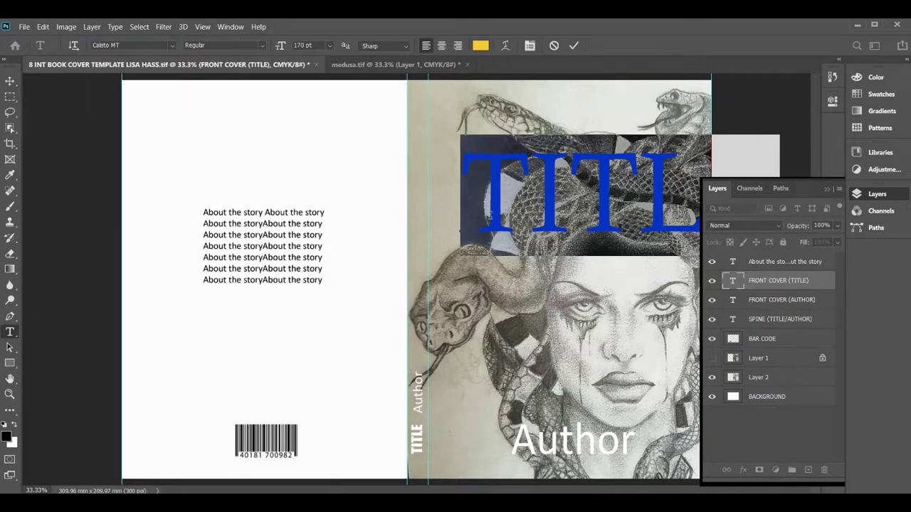
Select all the TITLE text and resize it to 72 pt, then 100 pt.
left_click(489, 216)
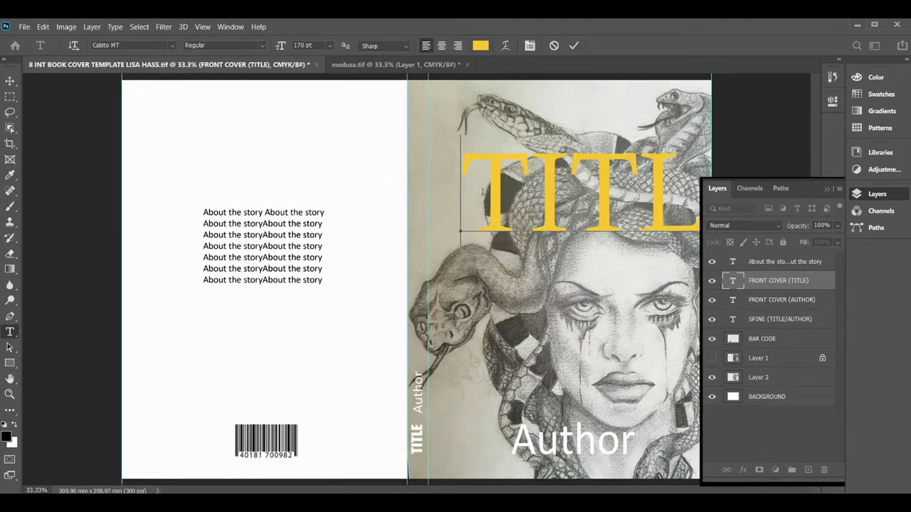
key("ctrl+a")
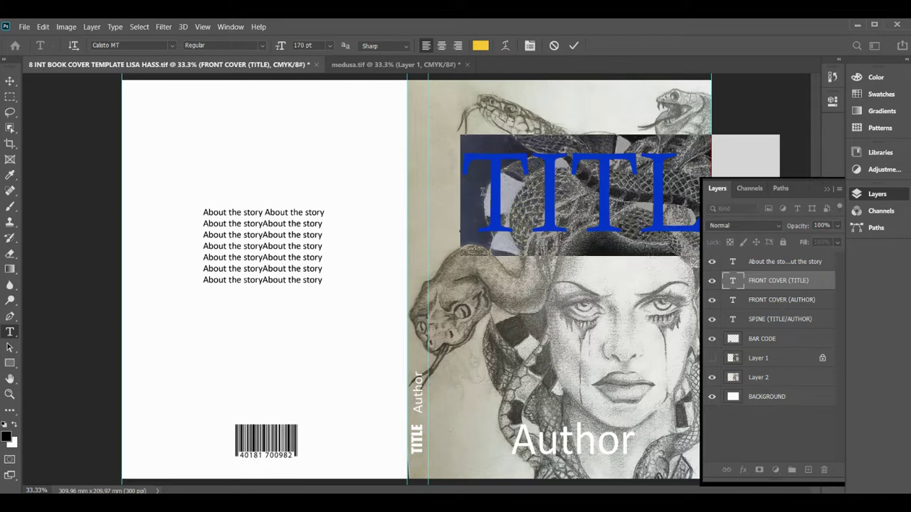
left_click(329, 46)
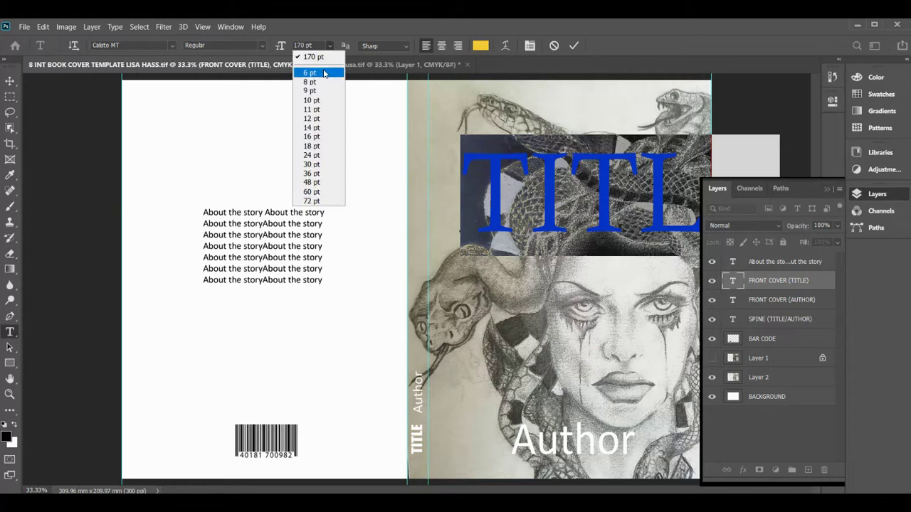
left_click(315, 202)
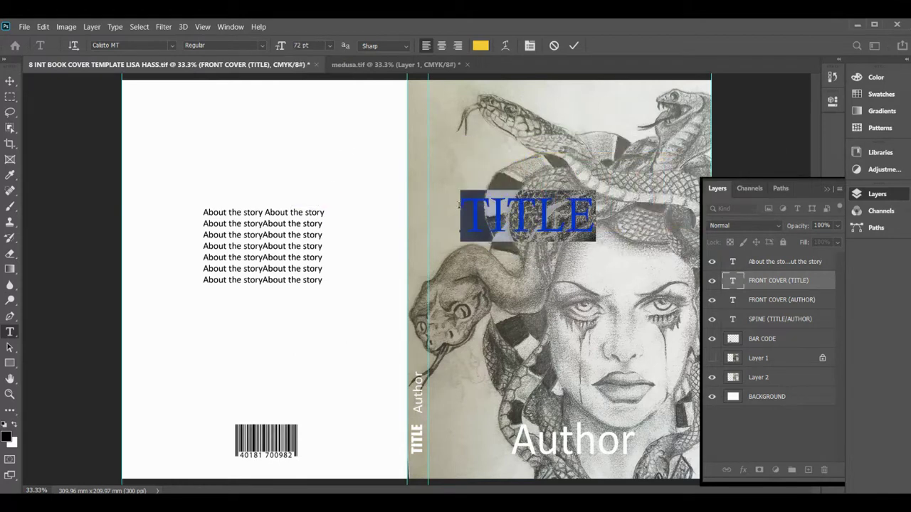
left_click_drag(308, 46, 289, 46)
type("100")
key("Return")
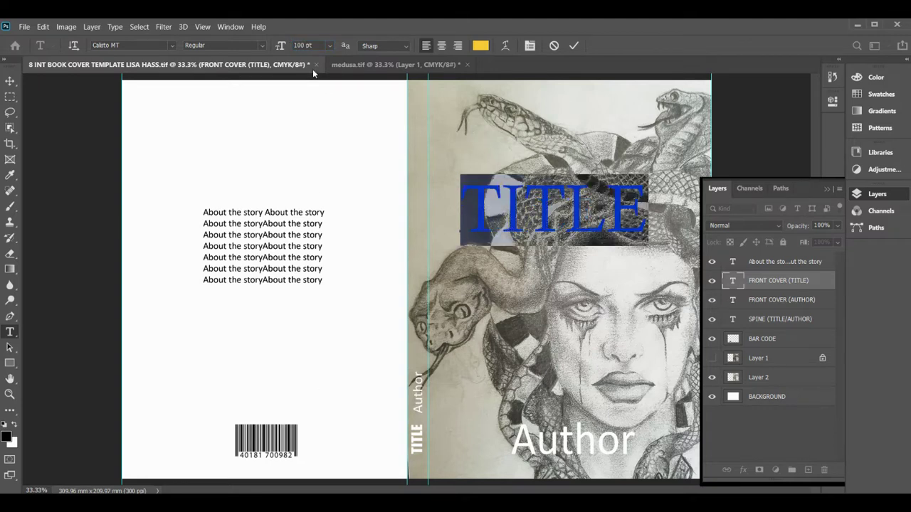
Set the TITLE to 120 pt and move it up near the top of the front cover.
left_click_drag(317, 46, 293, 46)
type("120")
key("Return")
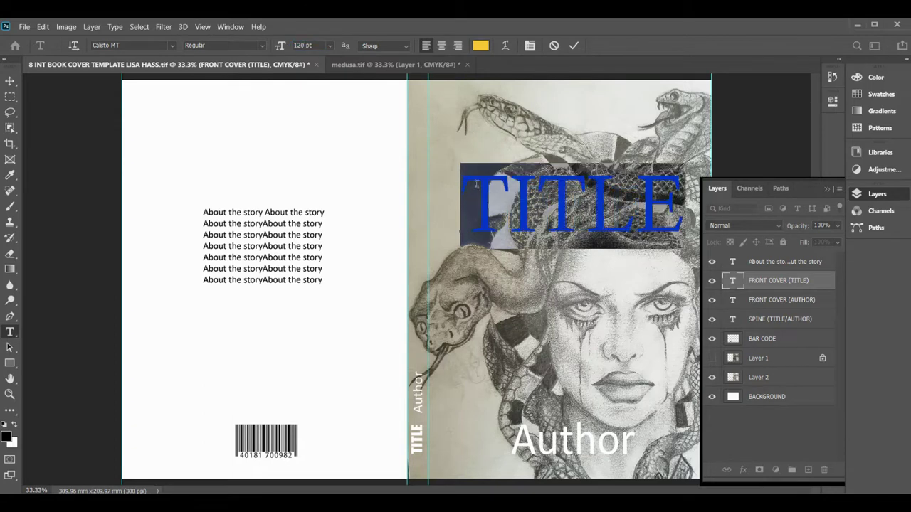
left_click(10, 82)
left_click_drag(520, 217, 515, 188)
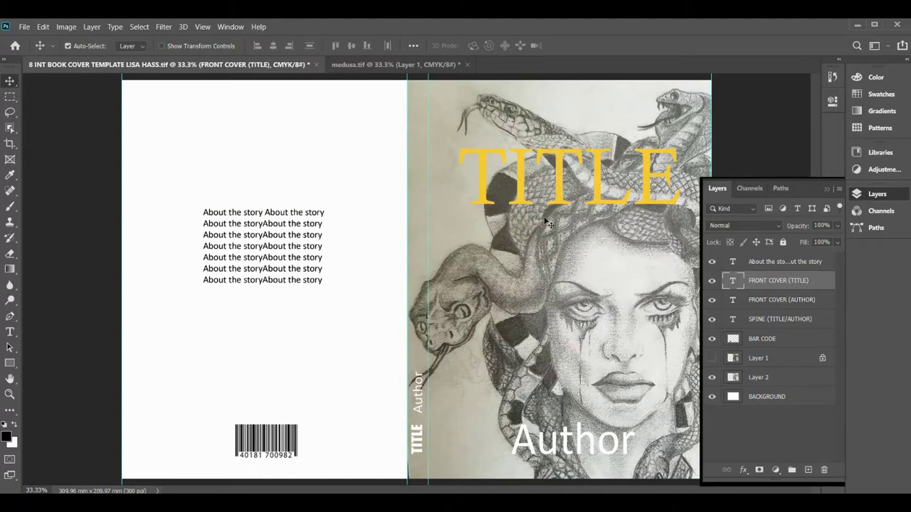